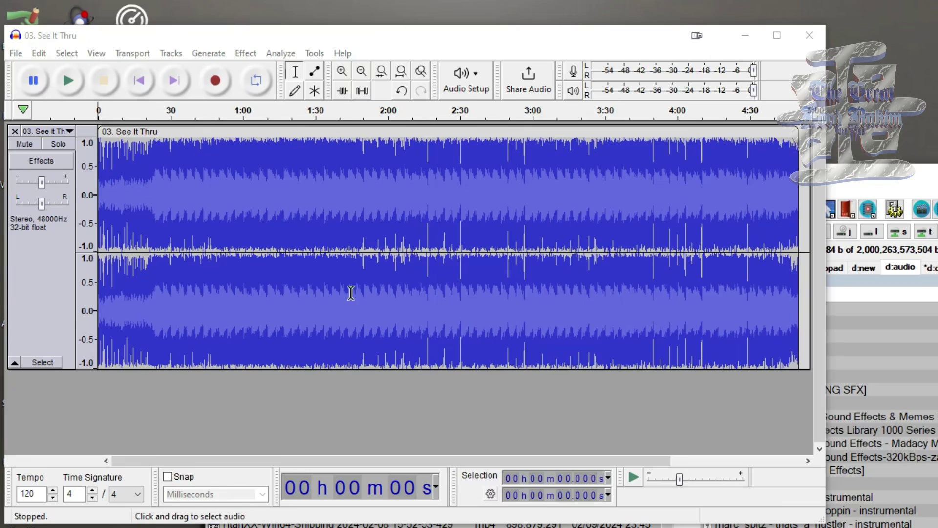
Change the Theme in Interface preferences from Classic to Dark and confirm with OK.
{"action": "left_click", "coordinate": [39, 53]}
{"action": "left_click", "coordinate": [94, 281]}
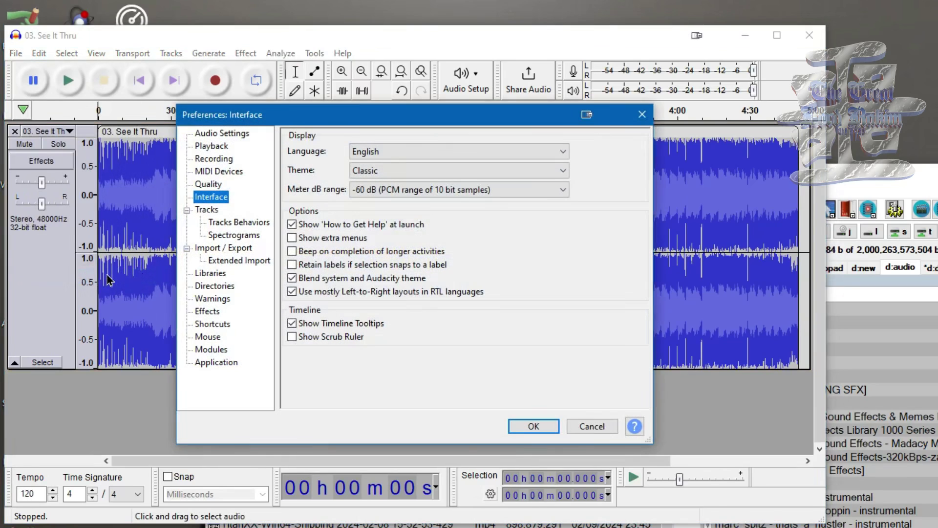
{"action": "left_click", "coordinate": [446, 168]}
{"action": "left_click", "coordinate": [435, 208]}
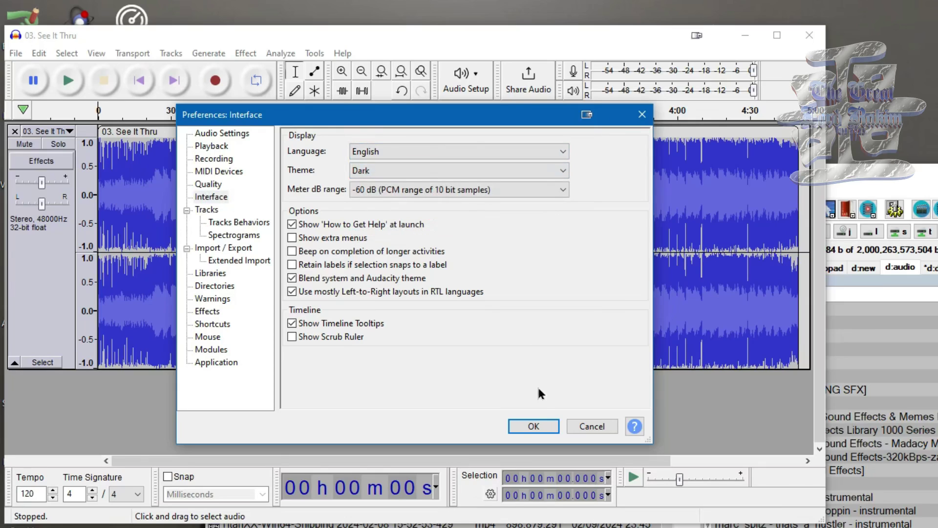
{"action": "left_click", "coordinate": [533, 426]}
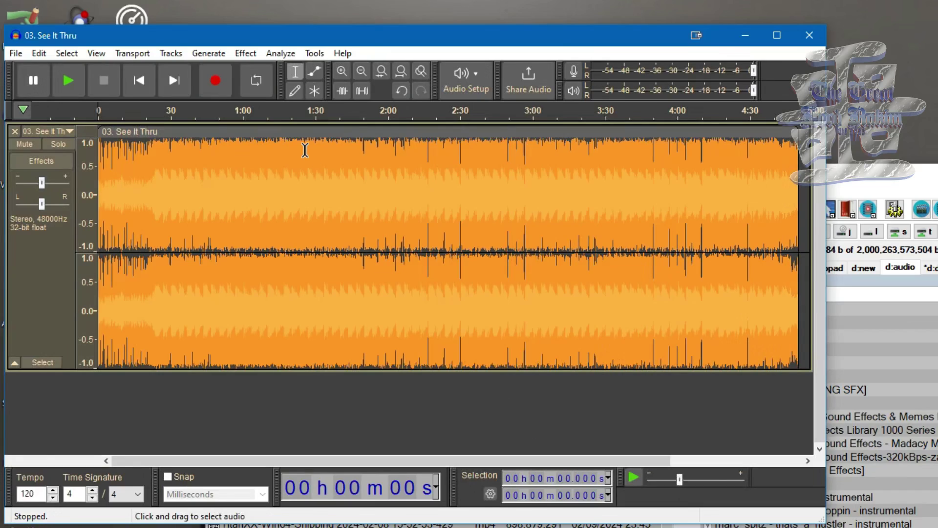
Browse through the current Effect menu listing.
{"action": "left_click", "coordinate": [246, 53]}
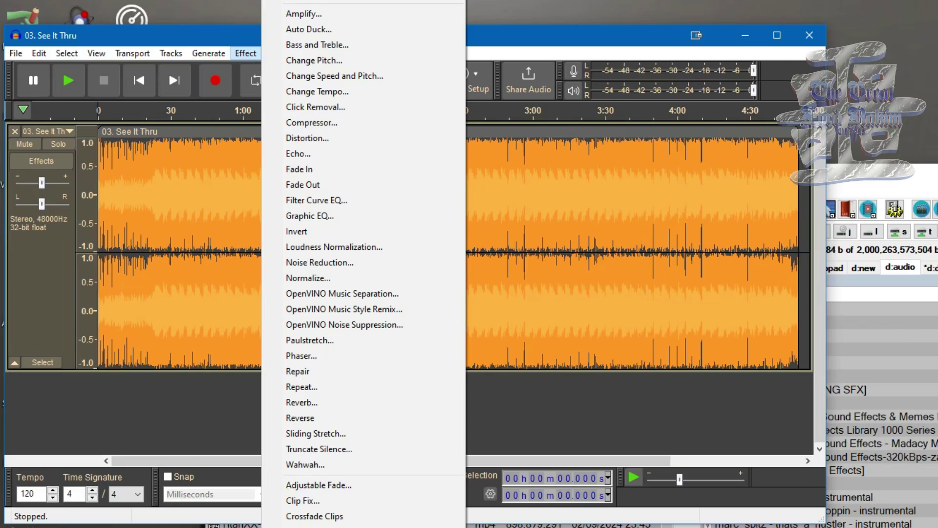
{"action": "scroll", "coordinate": [459, 234], "scroll_direction": "down", "scroll_amount": 5}
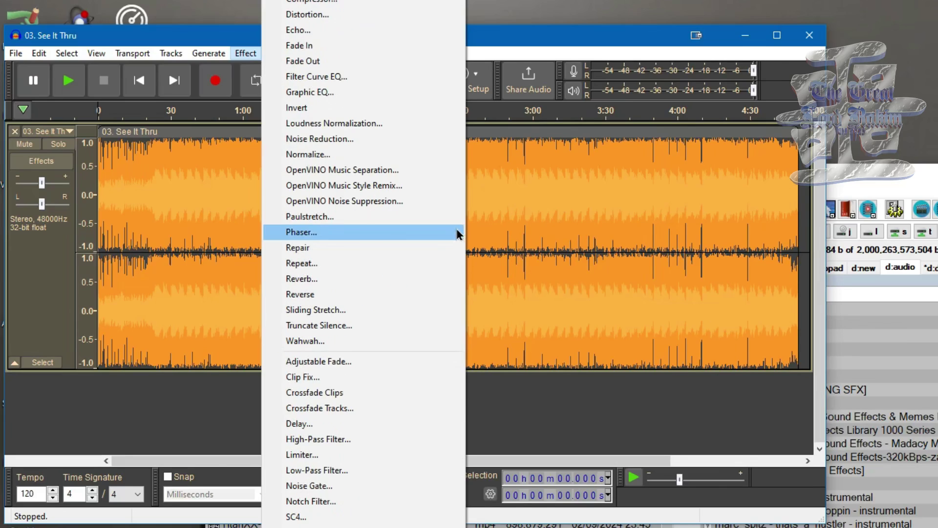
{"action": "left_click", "coordinate": [61, 55]}
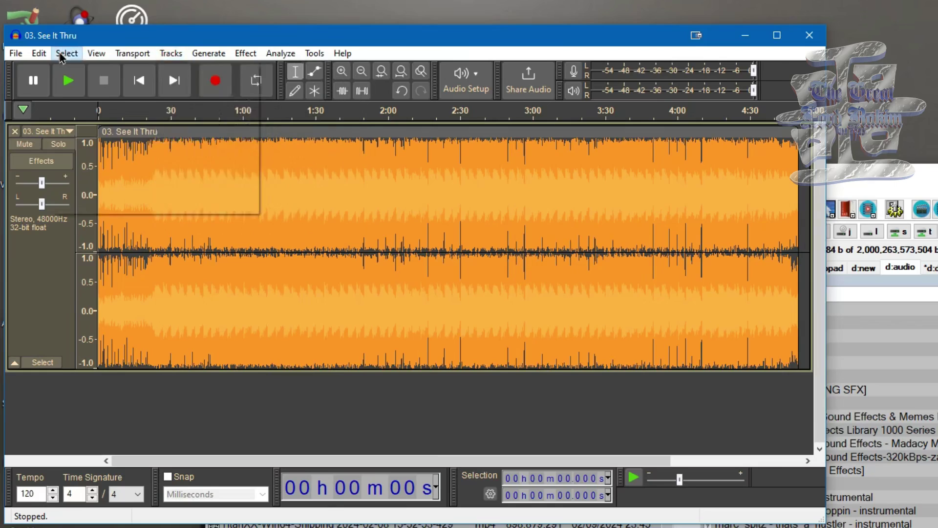
Set Effect menu organization to 'Group by type and publisher' in Effects preferences.
{"action": "left_click", "coordinate": [43, 54]}
{"action": "left_click", "coordinate": [100, 277]}
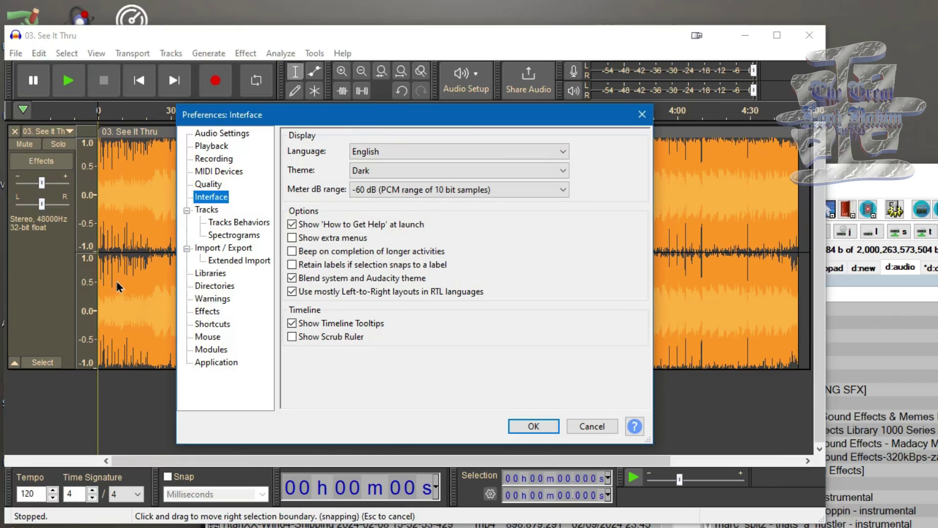
{"action": "left_click", "coordinate": [206, 313]}
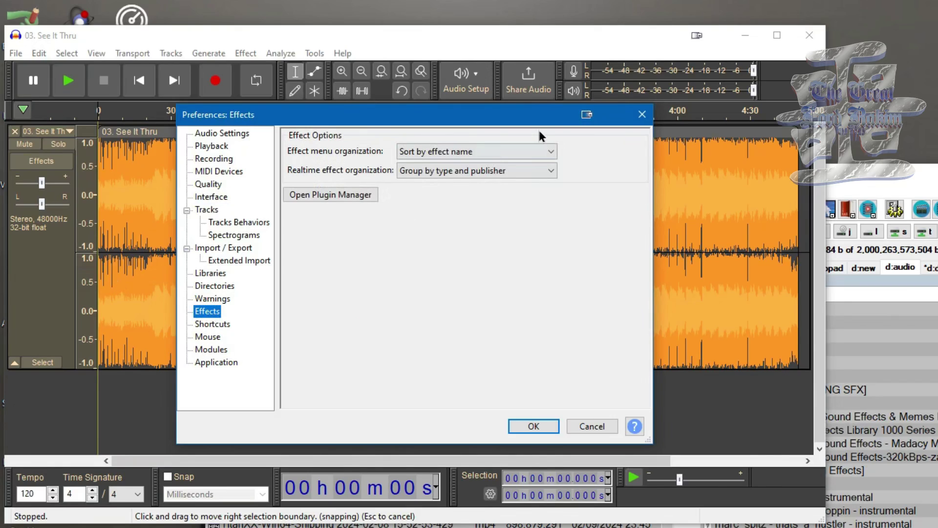
{"action": "left_click", "coordinate": [533, 152]}
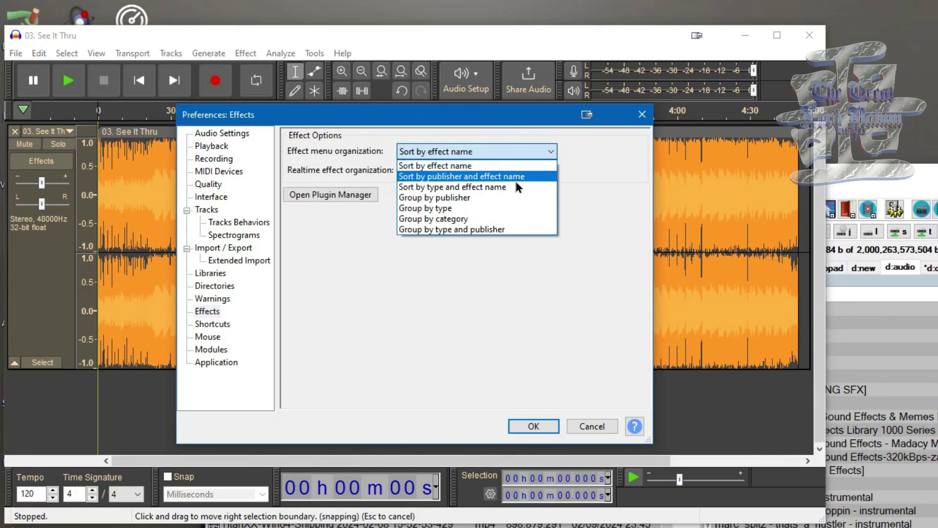
{"action": "left_click", "coordinate": [501, 229]}
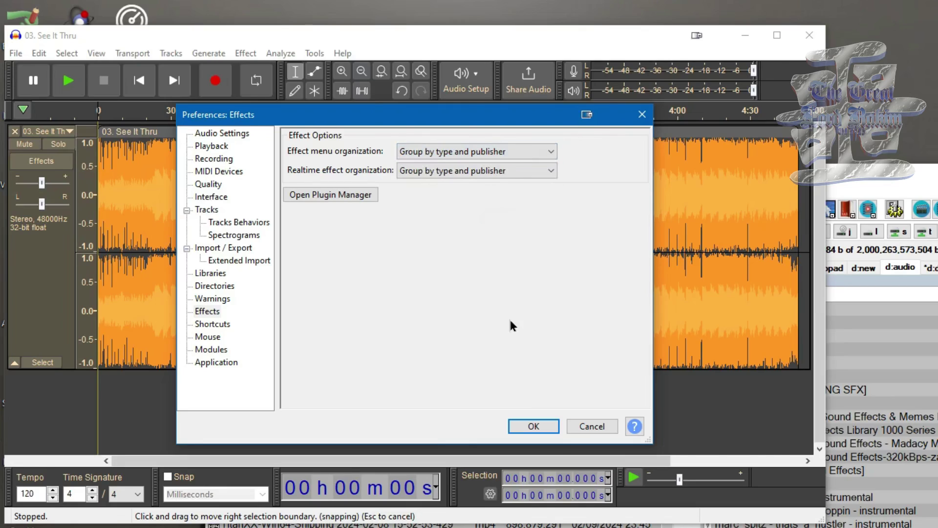
{"action": "left_click", "coordinate": [534, 425]}
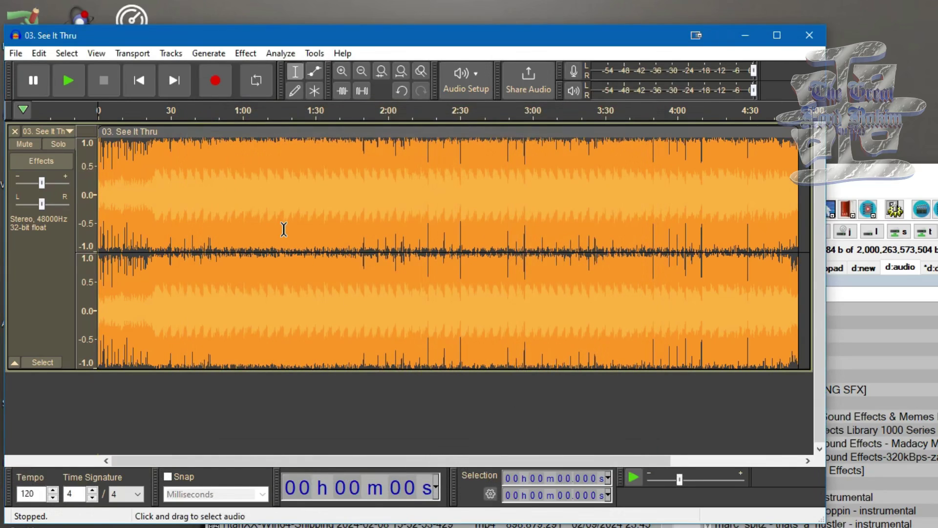
Check the regrouped Effect menu, then switch effect organization to 'Group by type' and save.
{"action": "left_click", "coordinate": [248, 55]}
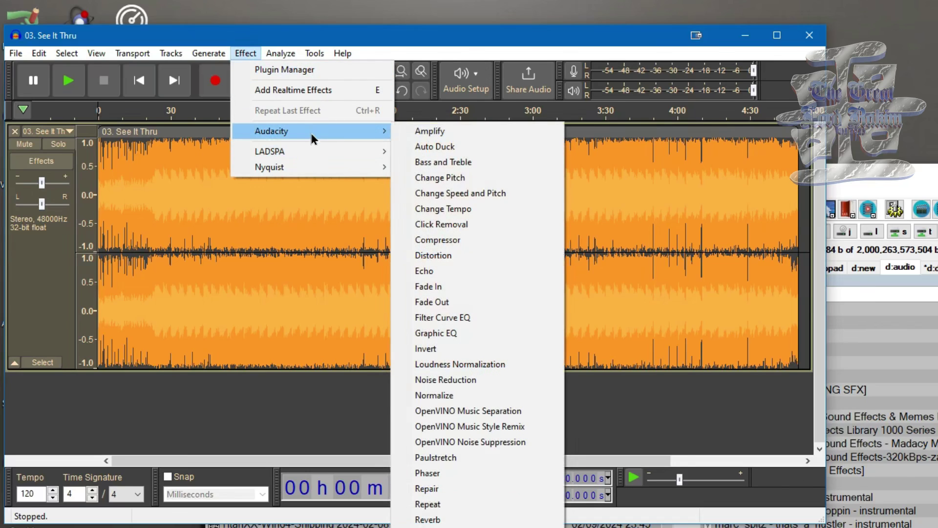
{"action": "mouse_move", "coordinate": [38, 54]}
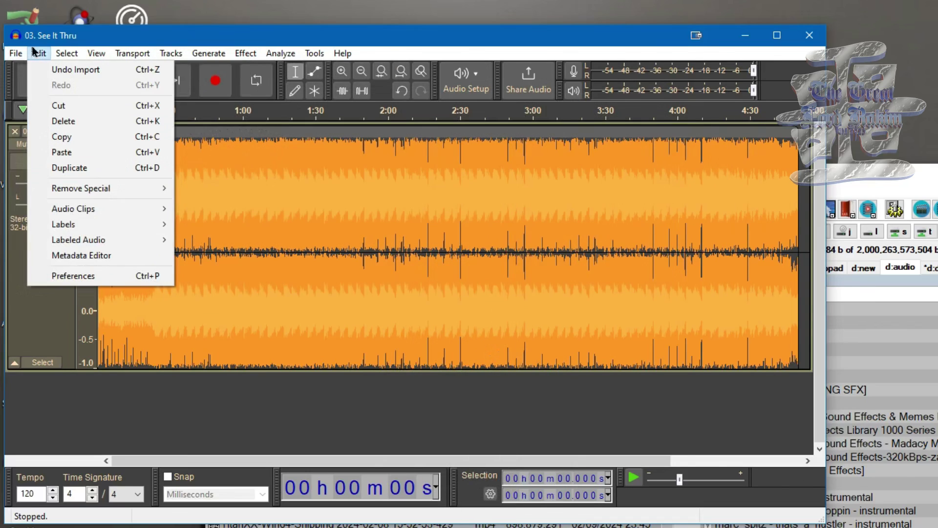
{"action": "left_click", "coordinate": [90, 275]}
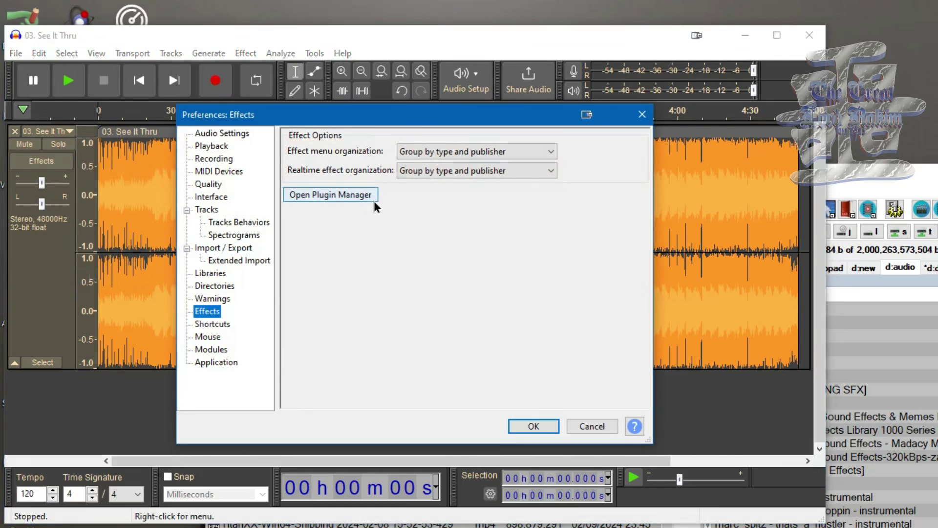
{"action": "left_click", "coordinate": [481, 153]}
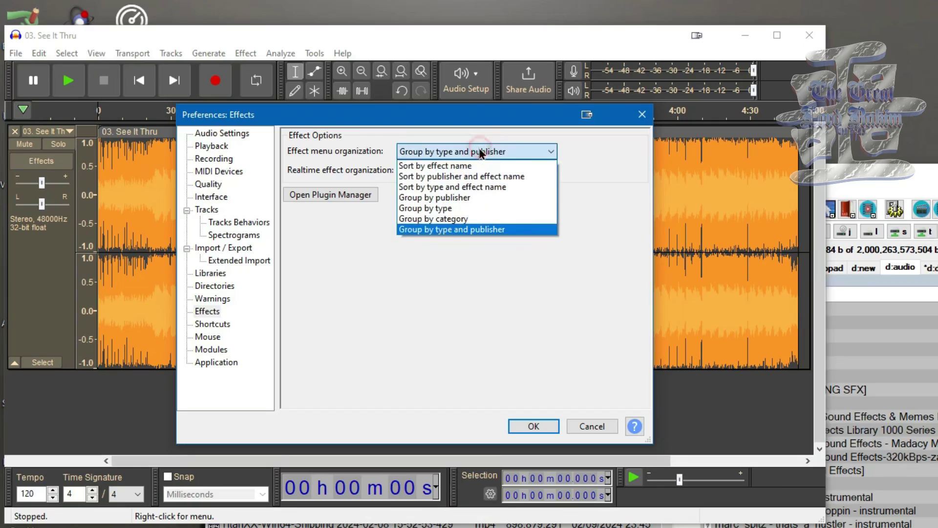
{"action": "left_click", "coordinate": [483, 208]}
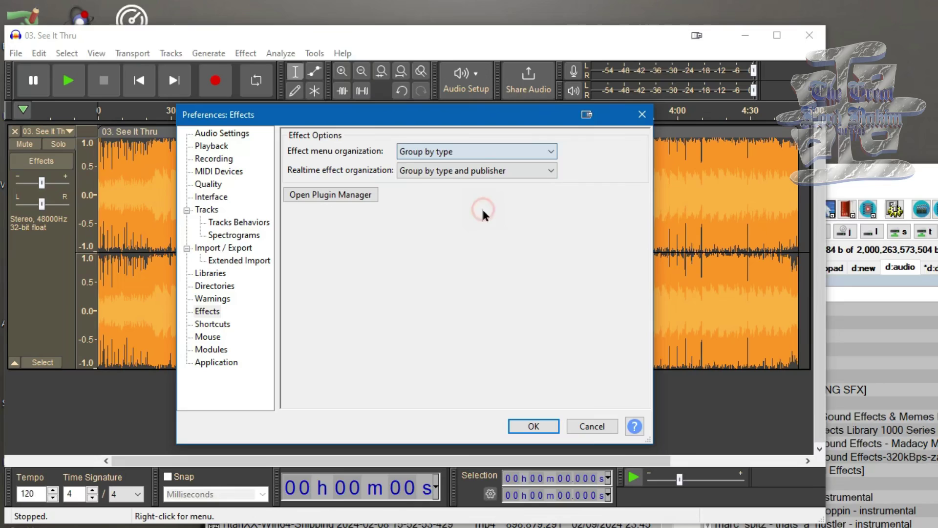
{"action": "left_click", "coordinate": [532, 427]}
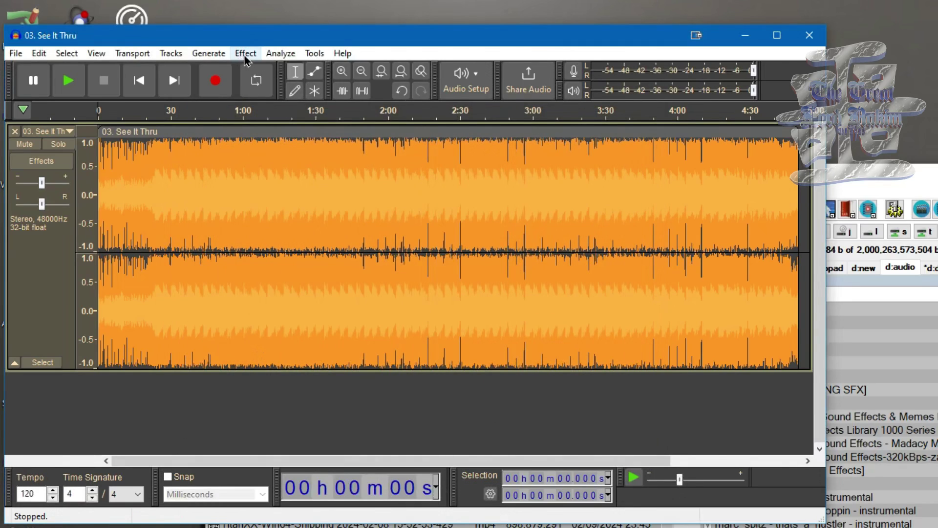
Look through the Effect and Generate menus as grouped by type.
{"action": "left_click", "coordinate": [246, 54]}
{"action": "mouse_move", "coordinate": [206, 60]}
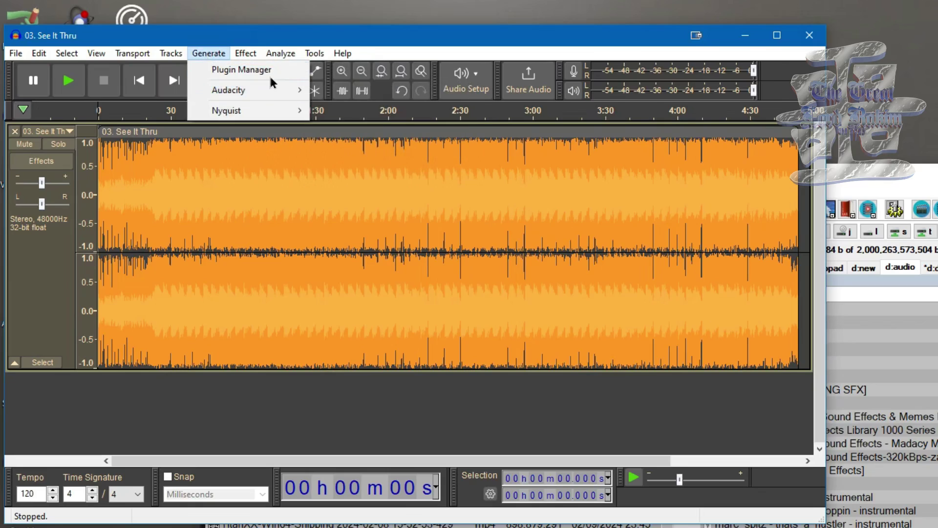
{"action": "mouse_move", "coordinate": [246, 54]}
{"action": "mouse_move", "coordinate": [326, 152]}
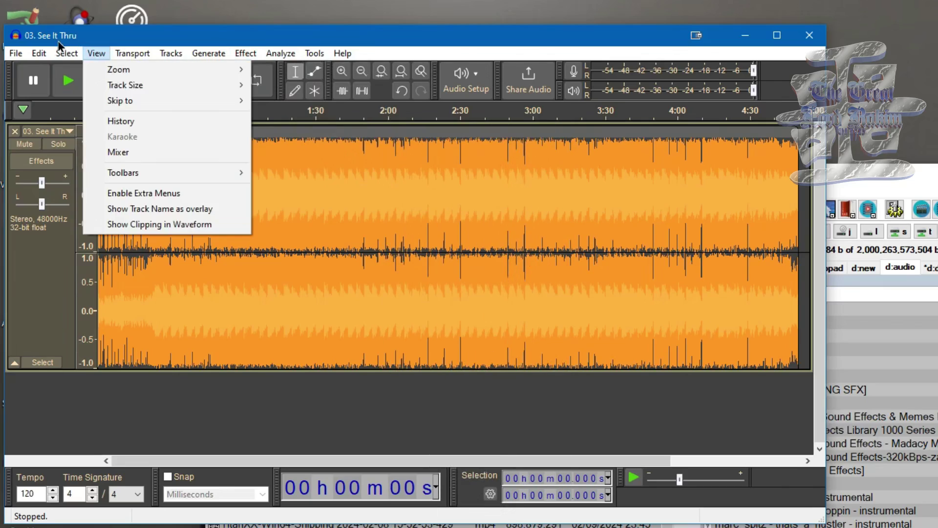
Set Effect menu organization to 'Group by category' and save the preferences.
{"action": "mouse_move", "coordinate": [39, 53]}
{"action": "left_click", "coordinate": [76, 278]}
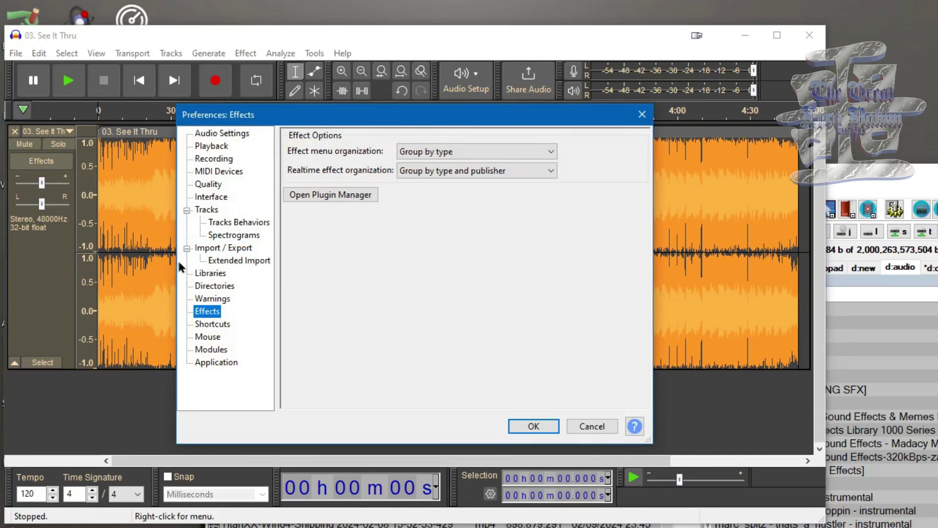
{"action": "left_click", "coordinate": [511, 151]}
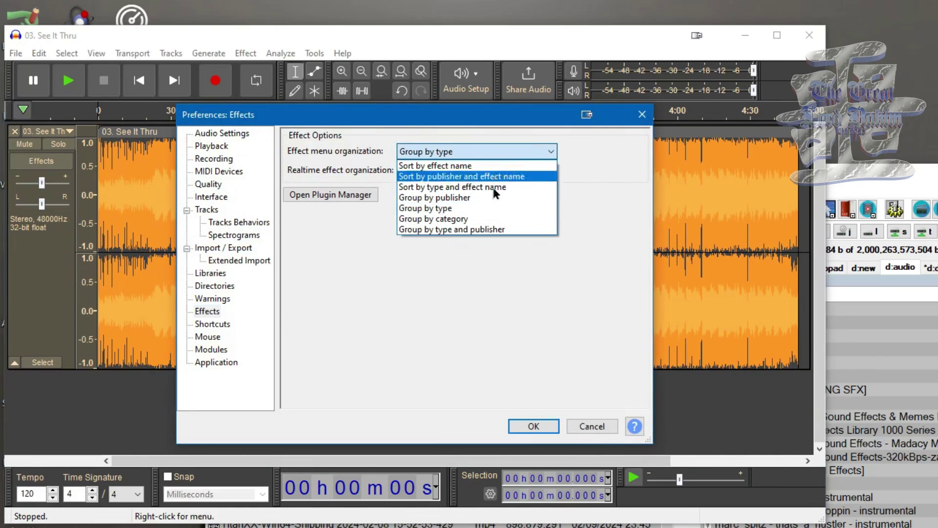
{"action": "left_click", "coordinate": [494, 218]}
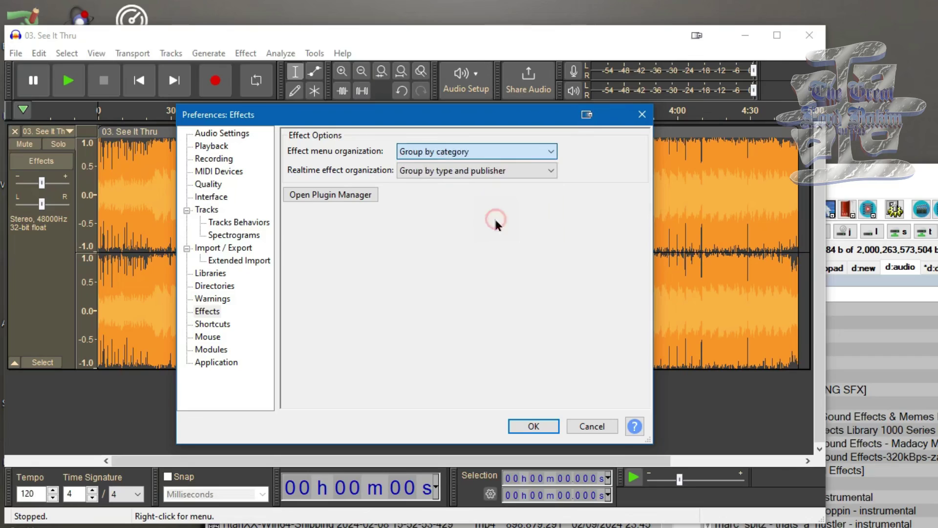
{"action": "left_click", "coordinate": [531, 426]}
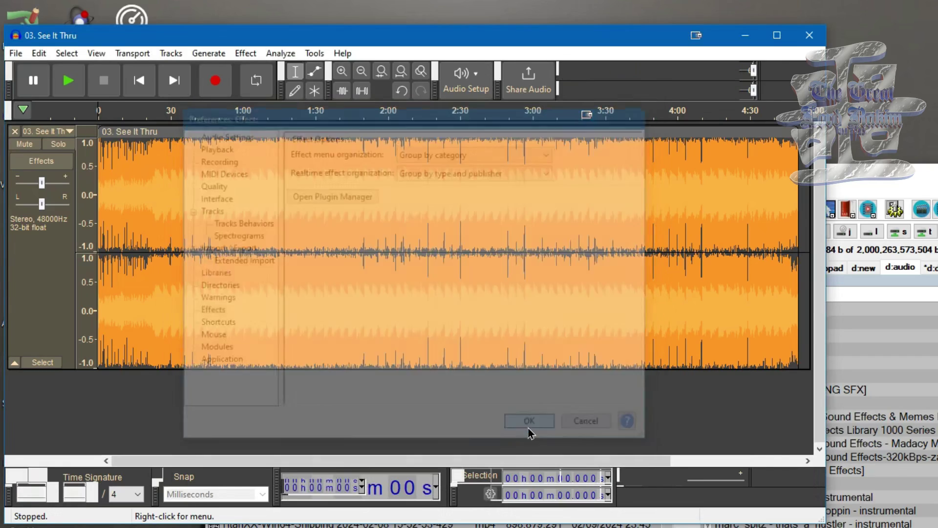
Try OpenVINO AI Effects > OpenVINO Music Separation with no audio selected, triggering a warning.
{"action": "left_click", "coordinate": [247, 54]}
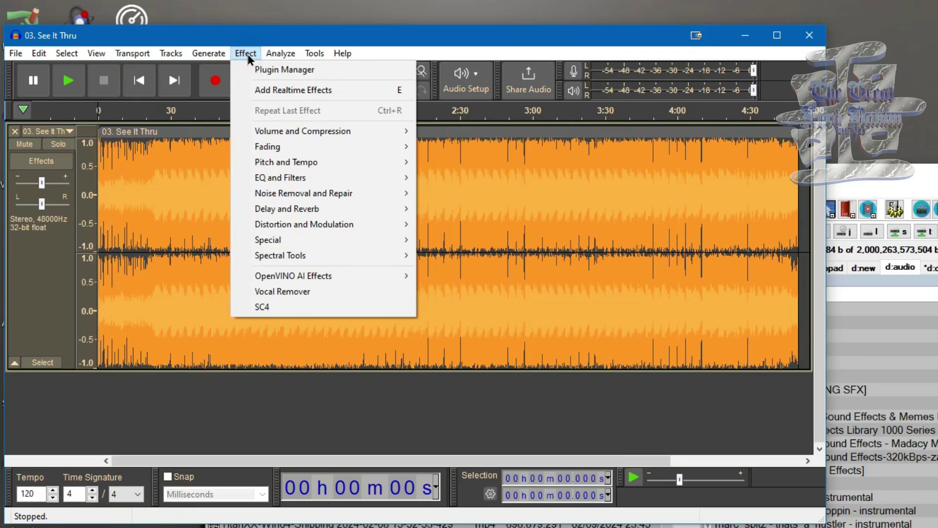
{"action": "mouse_move", "coordinate": [324, 280]}
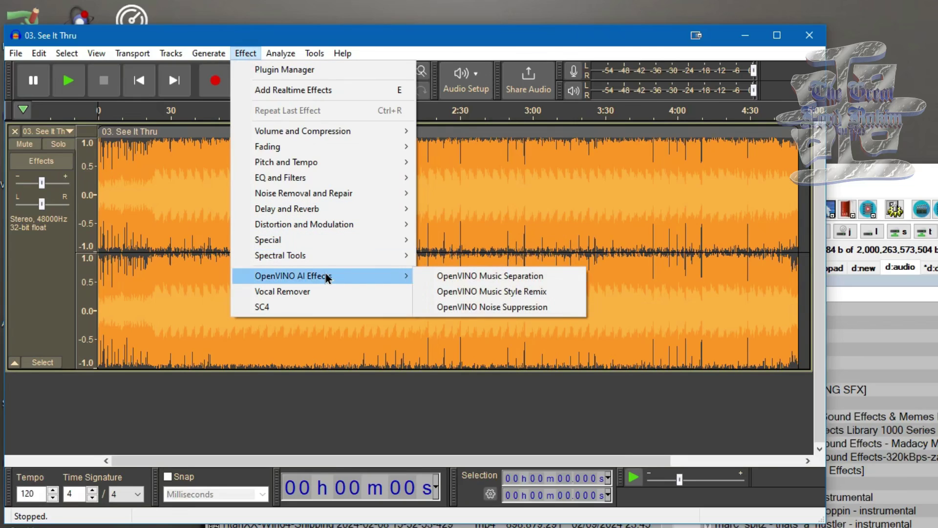
{"action": "left_click", "coordinate": [486, 277]}
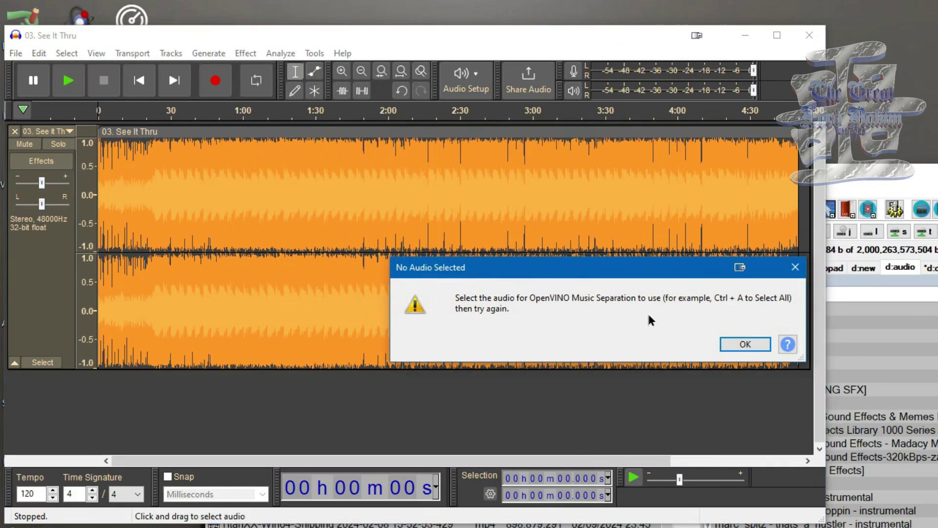
Select the entire See It Thru track and apply Music Separation in 2 Stem Instrumental, Vocals mode on CPU.
{"action": "left_click", "coordinate": [745, 344]}
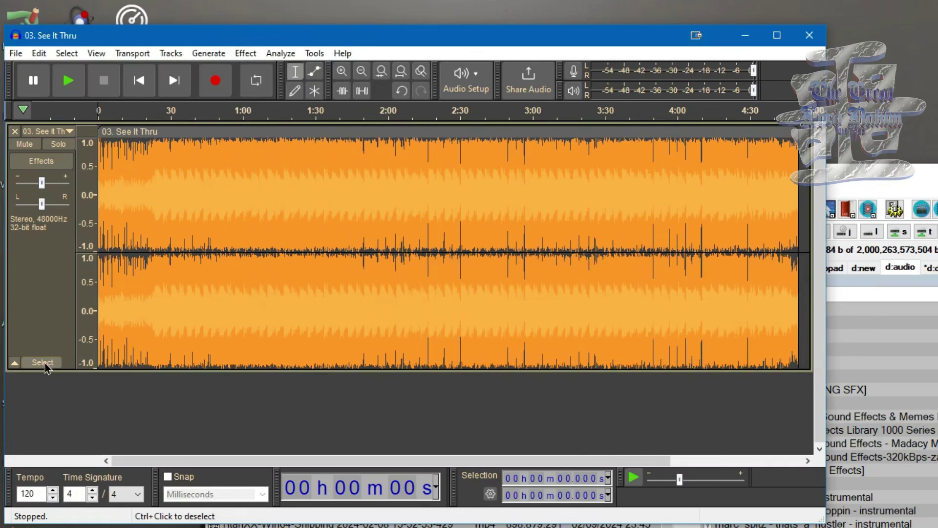
{"action": "left_click", "coordinate": [44, 365]}
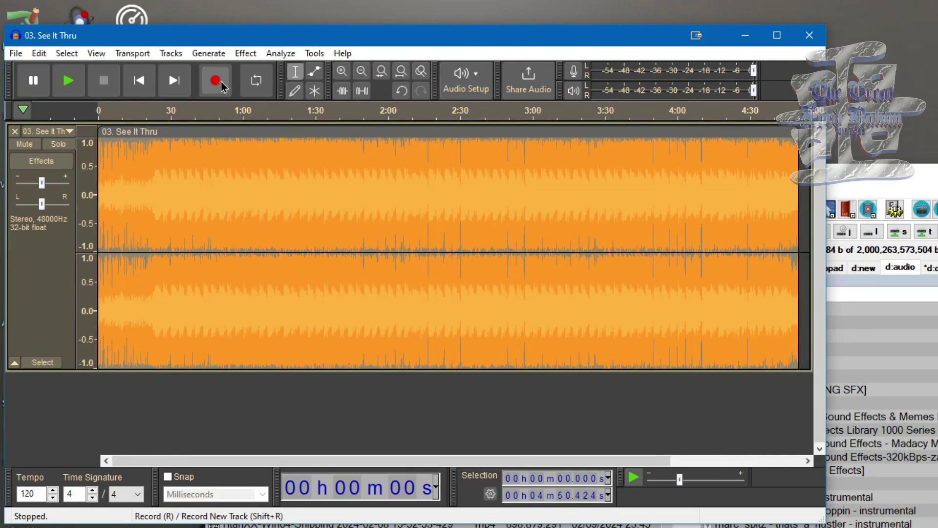
{"action": "left_click", "coordinate": [246, 53]}
{"action": "mouse_move", "coordinate": [351, 276]}
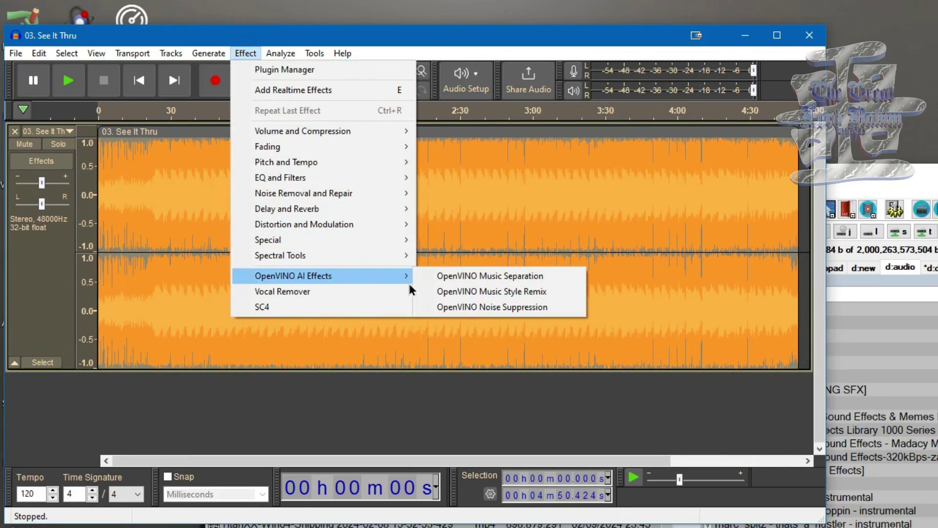
{"action": "left_click", "coordinate": [471, 283]}
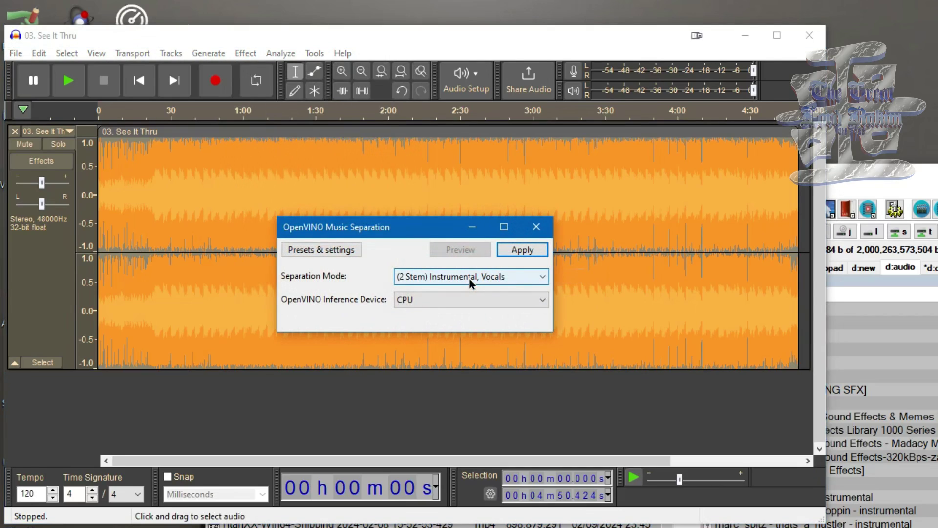
{"action": "left_click", "coordinate": [541, 278]}
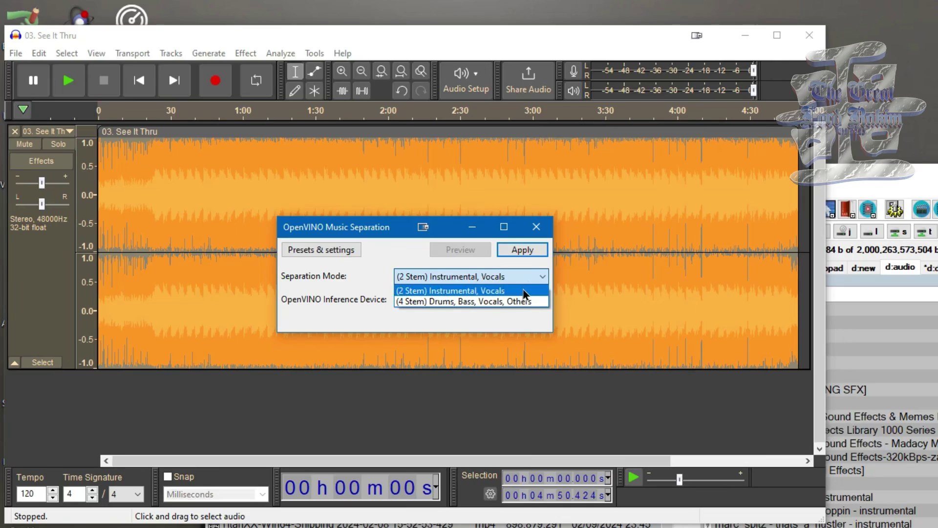
{"action": "left_click", "coordinate": [523, 290]}
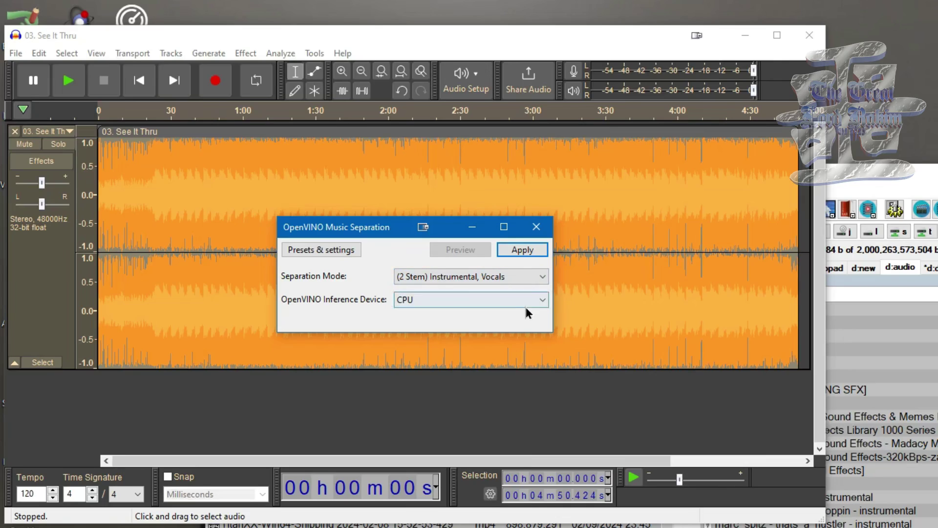
{"action": "left_click", "coordinate": [541, 299]}
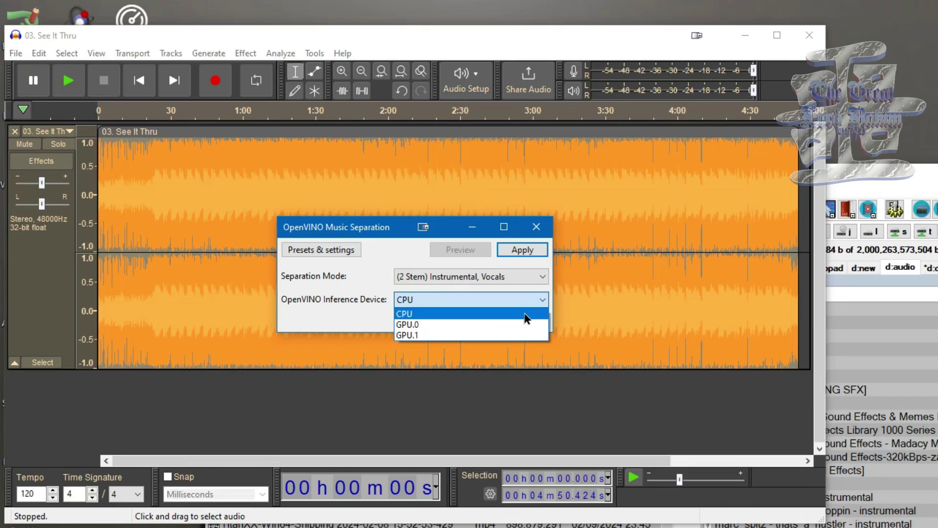
{"action": "left_click", "coordinate": [525, 315]}
{"action": "left_click", "coordinate": [530, 251]}
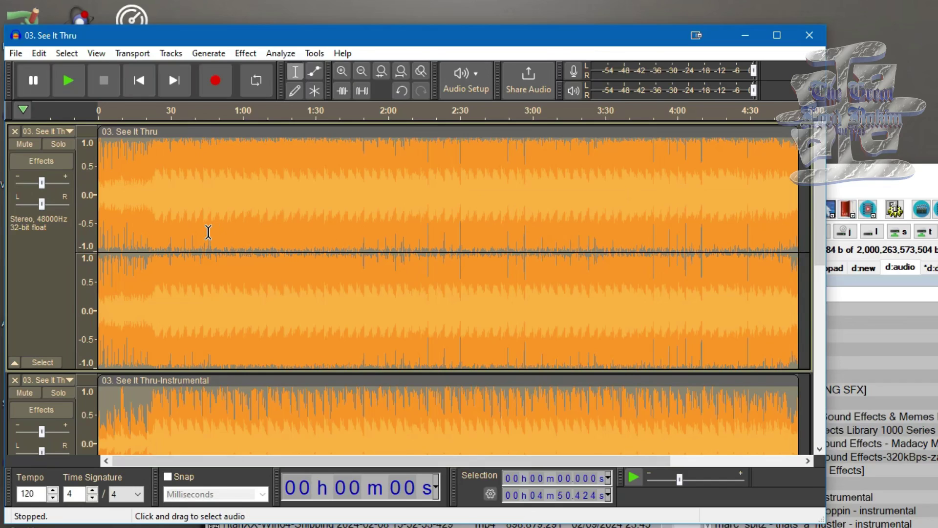
Start playing the project from the beginning.
{"action": "left_click", "coordinate": [68, 84]}
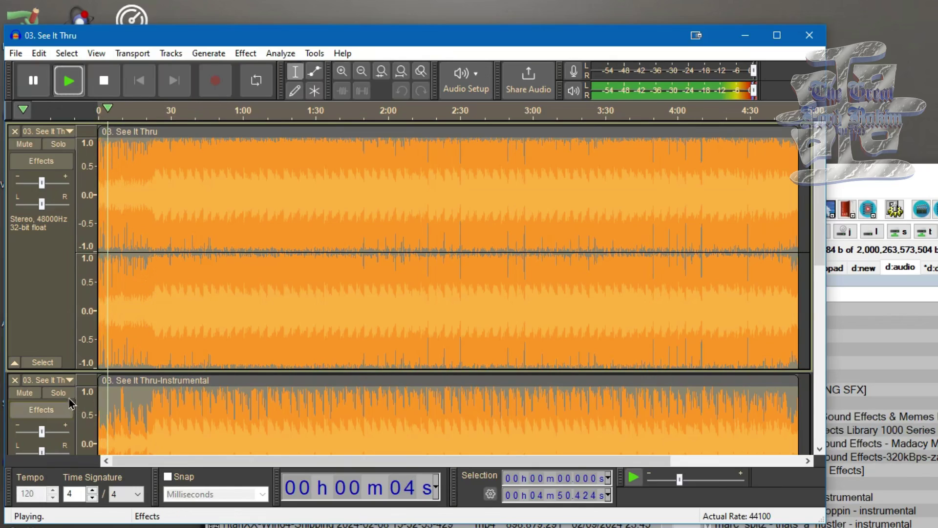
{"action": "scroll", "coordinate": [173, 370], "scroll_direction": "down", "scroll_amount": 5}
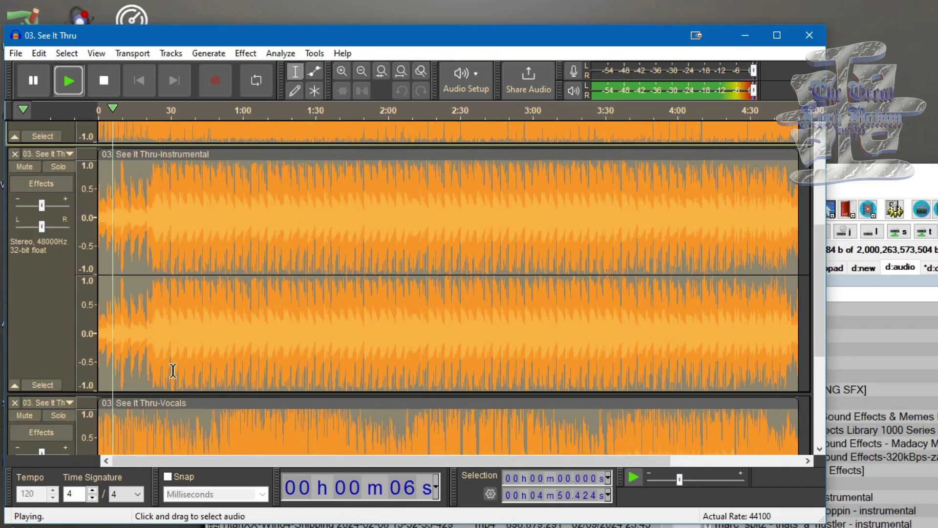
{"action": "scroll", "coordinate": [172, 371], "scroll_direction": "up", "scroll_amount": 2}
{"action": "scroll", "coordinate": [172, 370], "scroll_direction": "down", "scroll_amount": 1}
{"action": "scroll", "coordinate": [172, 370], "scroll_direction": "up", "scroll_amount": 1}
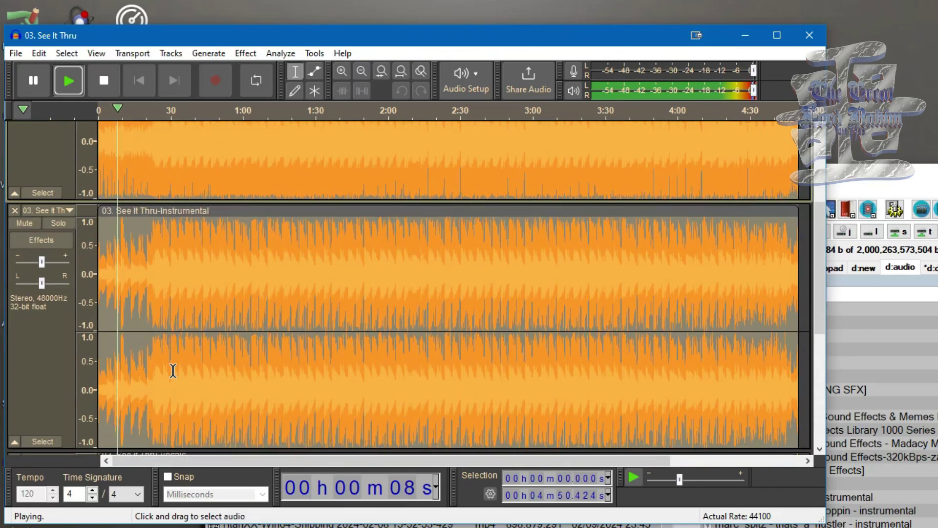
{"action": "scroll", "coordinate": [173, 371], "scroll_direction": "up", "scroll_amount": 3}
Toggle Solo on the Instrumental track on and off to compare it with the original mix.
{"action": "left_click", "coordinate": [65, 398]}
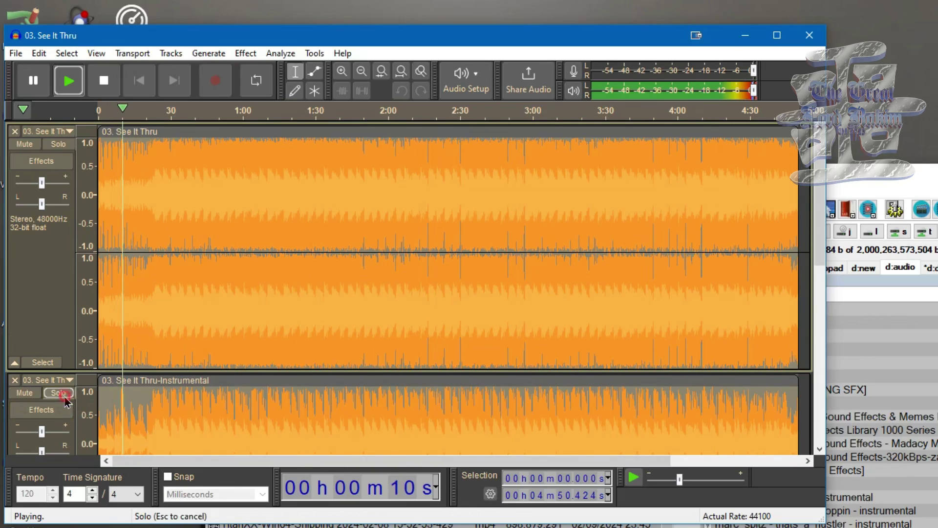
{"action": "scroll", "coordinate": [132, 386], "scroll_direction": "down", "scroll_amount": 3}
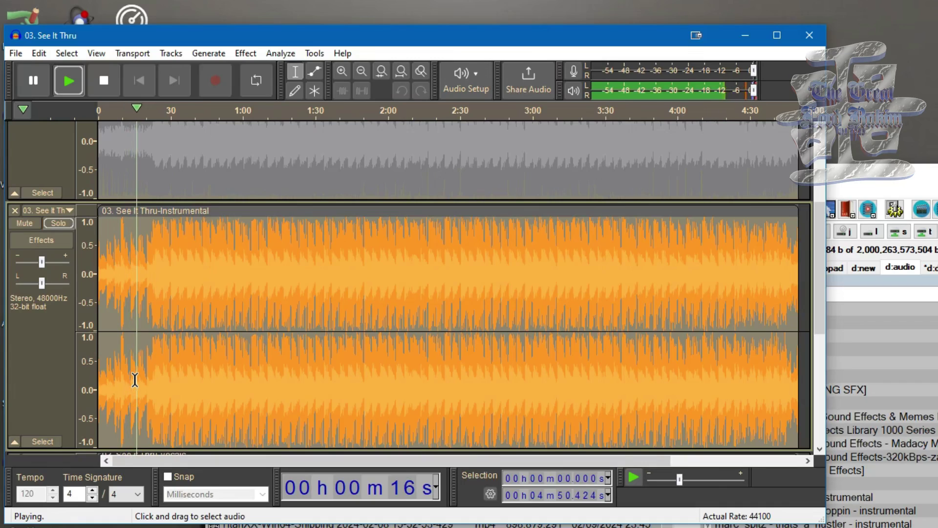
{"action": "left_click", "coordinate": [62, 226]}
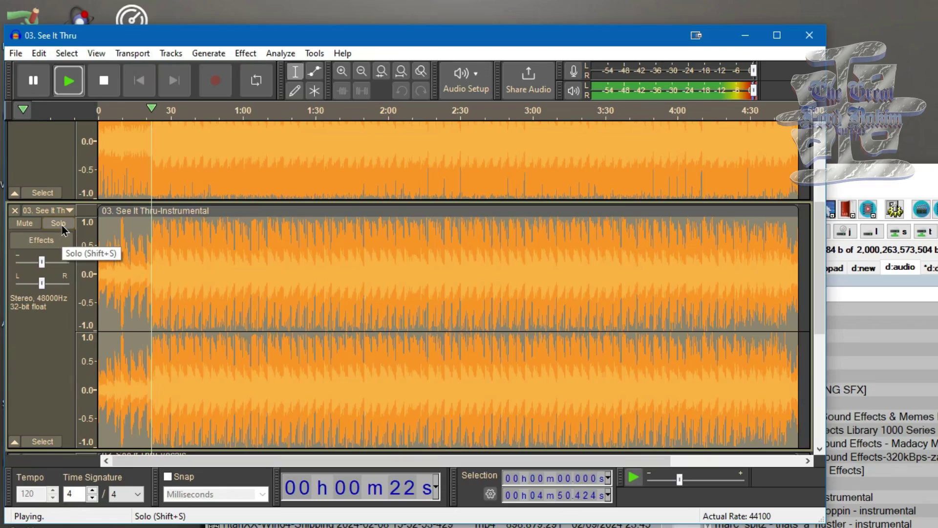
{"action": "left_click", "coordinate": [58, 223]}
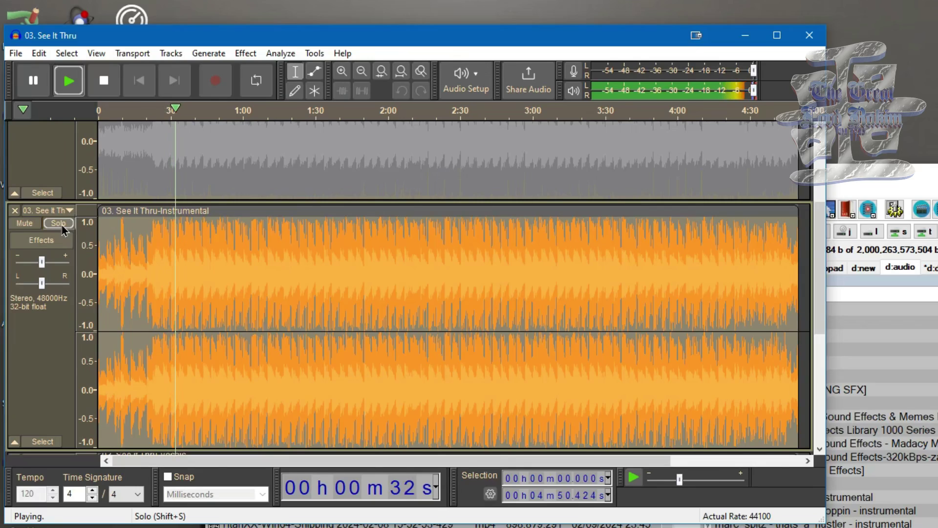
{"action": "left_click", "coordinate": [62, 226]}
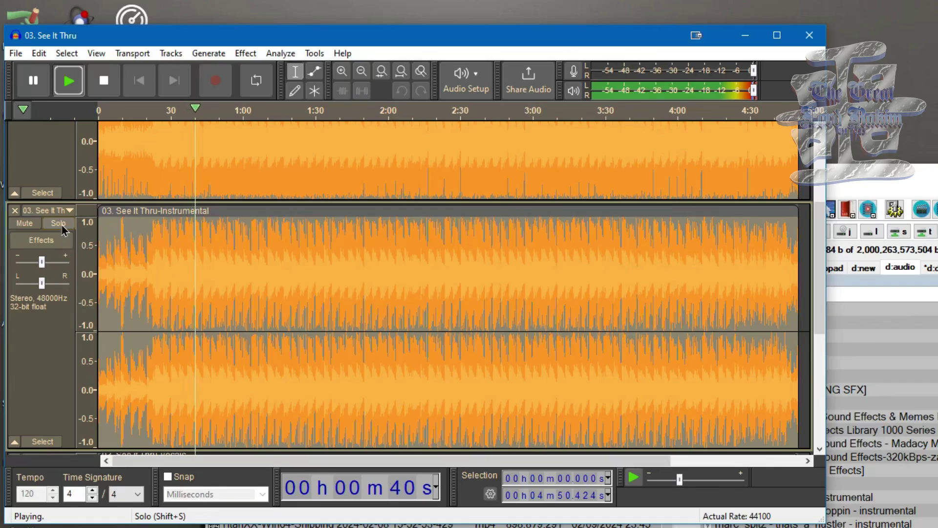
{"action": "left_click", "coordinate": [64, 228]}
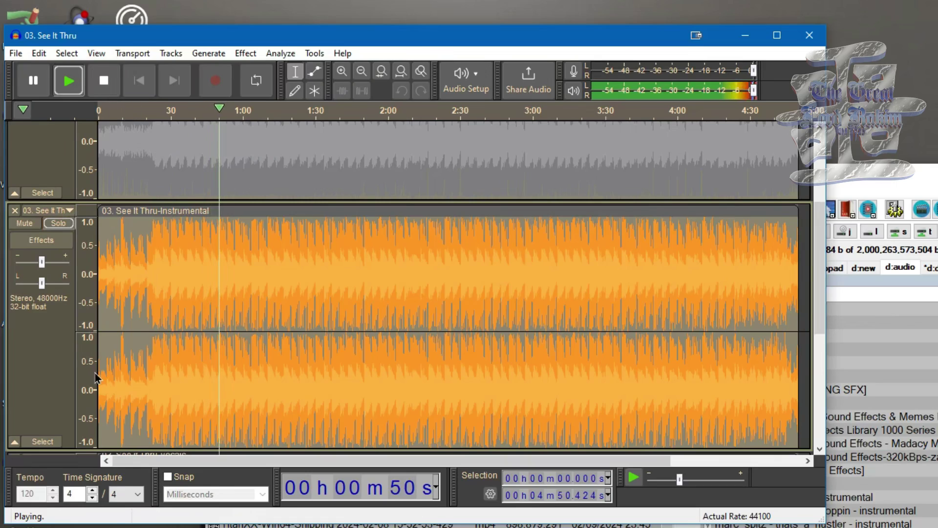
{"action": "scroll", "coordinate": [150, 343], "scroll_direction": "down", "scroll_amount": 5}
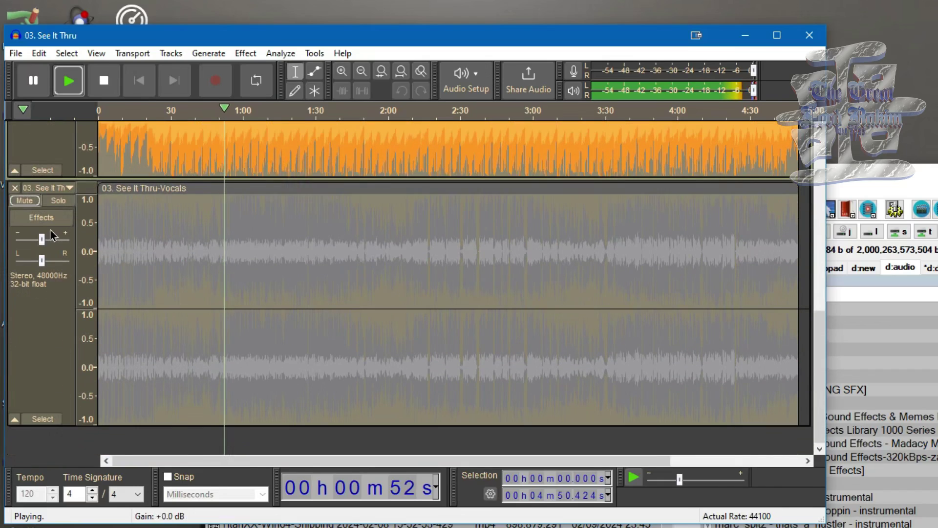
Solo the Vocals track, switch solo back to Instrumental, then stop playback.
{"action": "left_click", "coordinate": [58, 200]}
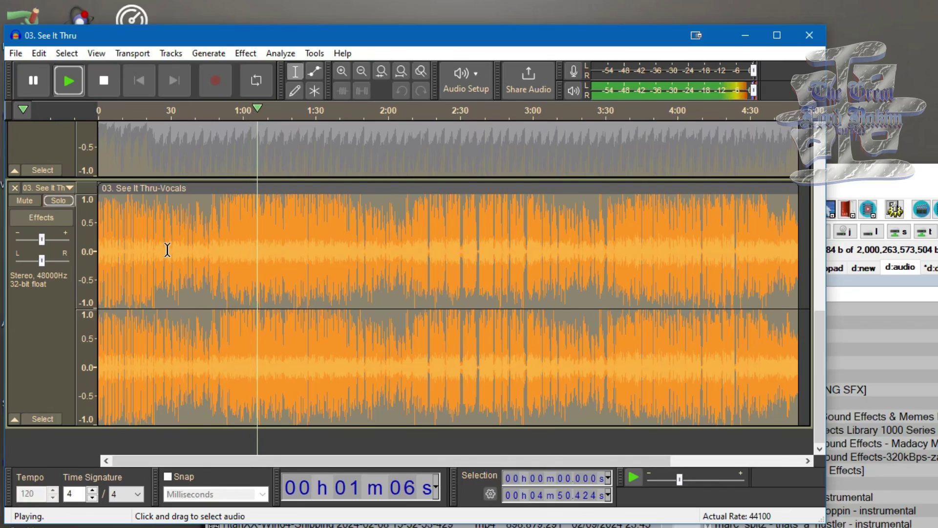
{"action": "scroll", "coordinate": [168, 250], "scroll_direction": "up", "scroll_amount": 5}
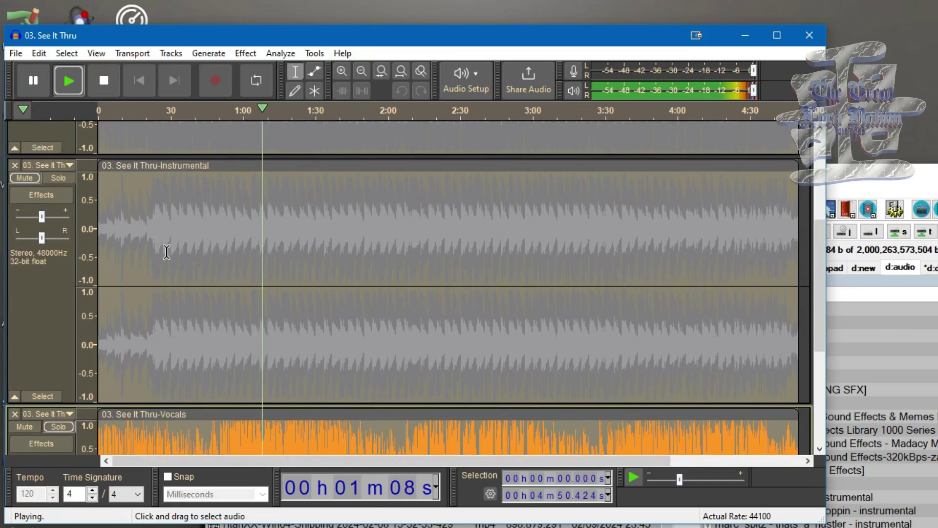
{"action": "left_click", "coordinate": [58, 178]}
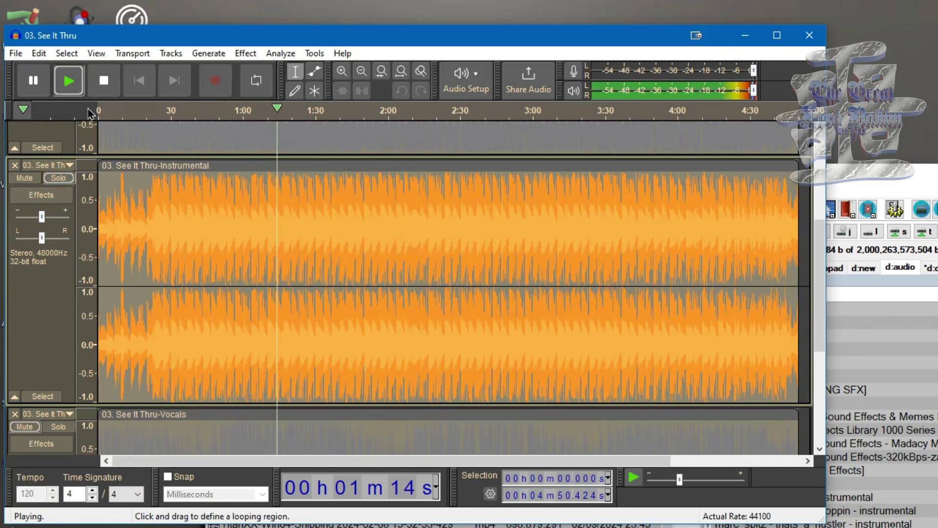
{"action": "left_click", "coordinate": [104, 81]}
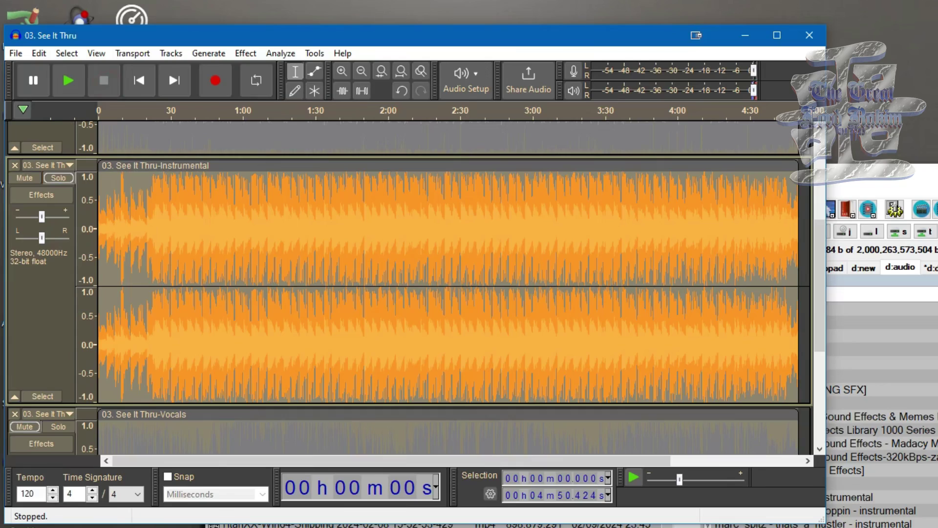
{"action": "scroll", "coordinate": [450, 283], "scroll_direction": "up", "scroll_amount": 5}
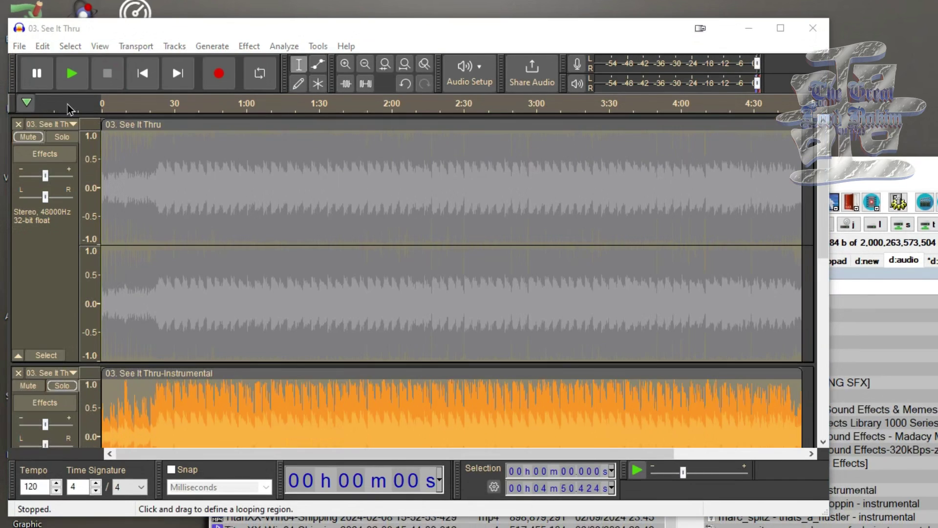
Open Export Audio for 03. See It Thru.flac, leaving the format on FLAC Files.
{"action": "left_click", "coordinate": [19, 46]}
{"action": "left_click", "coordinate": [79, 151]}
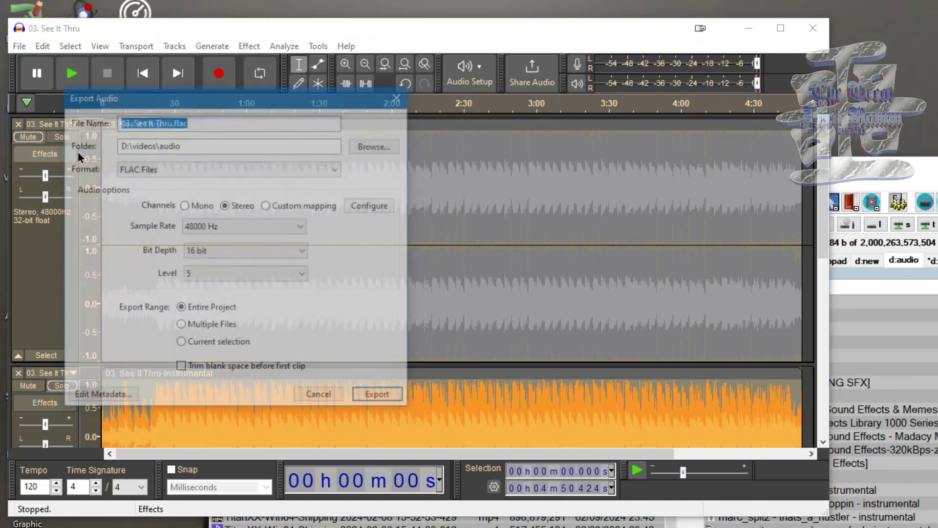
{"action": "left_click", "coordinate": [318, 169]}
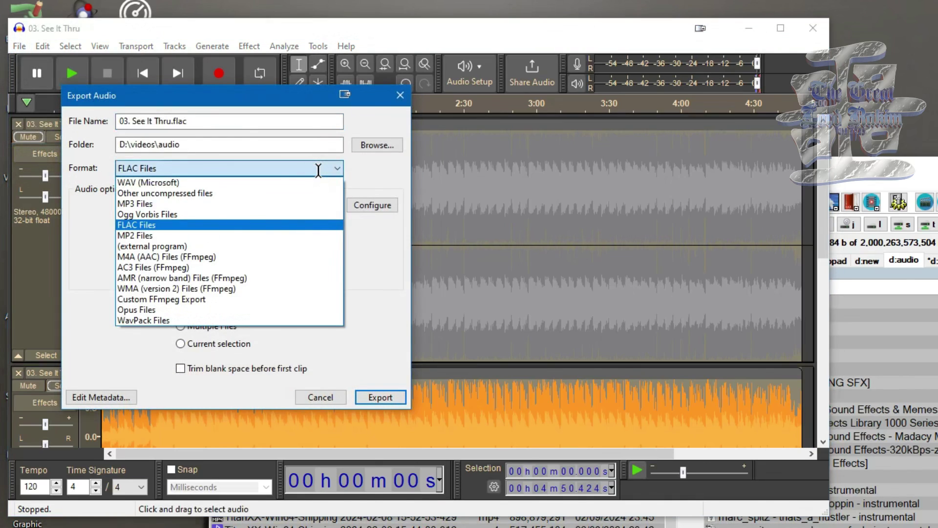
{"action": "left_click", "coordinate": [319, 169]}
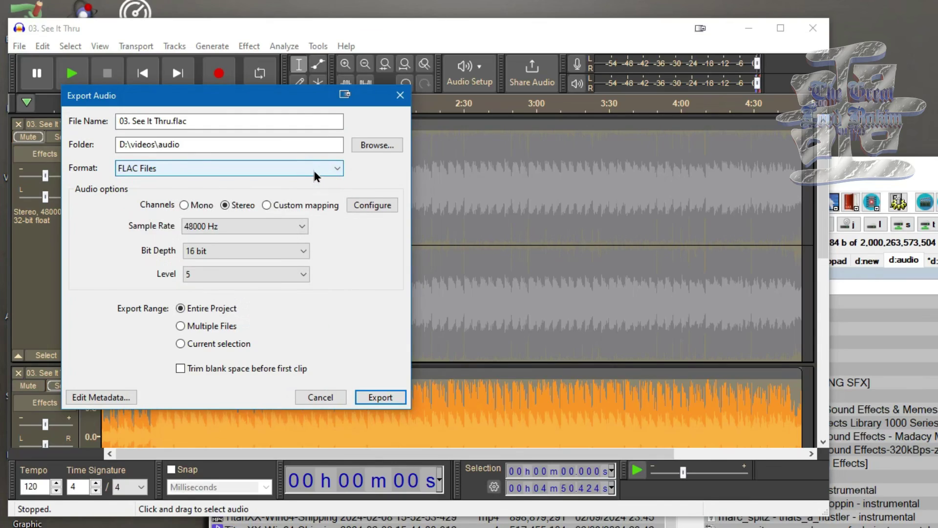